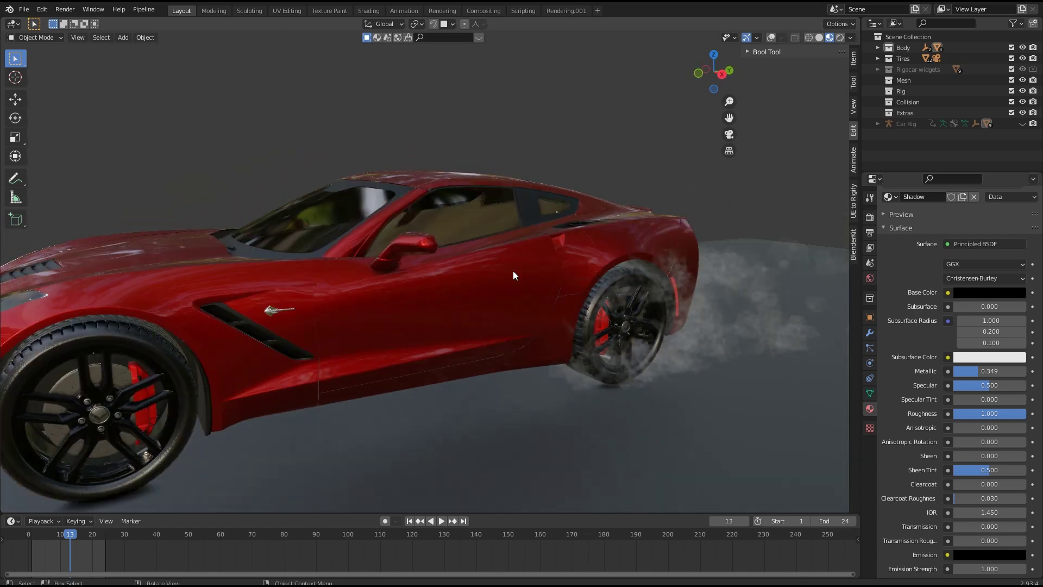
- Play the animation to preview the red car's rear-tire smoke
key("space")
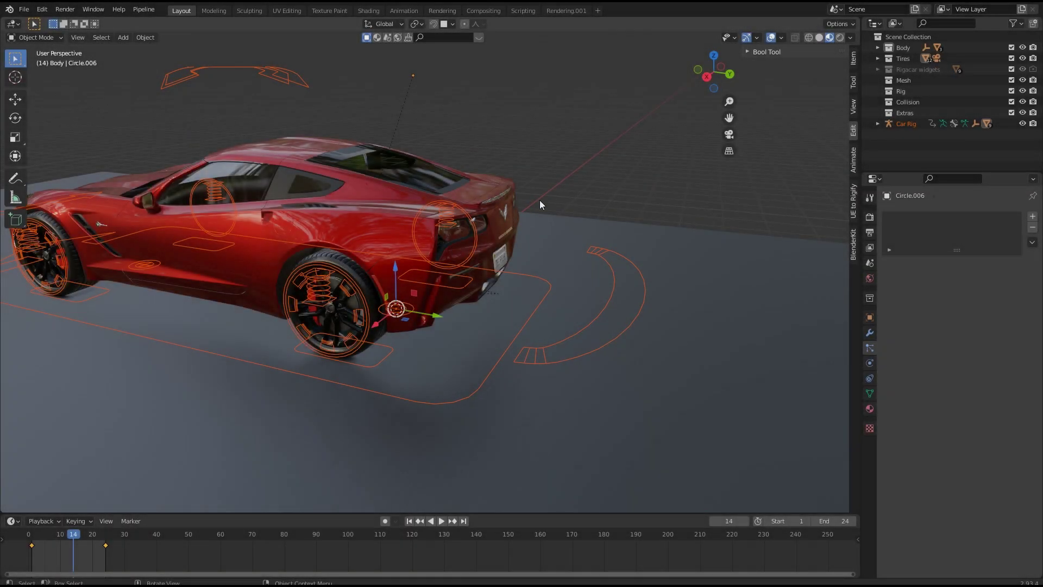
- Deselect the car rig and select the rear wheel circle Circle.006 from a rear three-quarter view
left_click(549, 192)
middle_click_drag(550, 192, 460, 174)
middle_click_drag(494, 329, 434, 277)
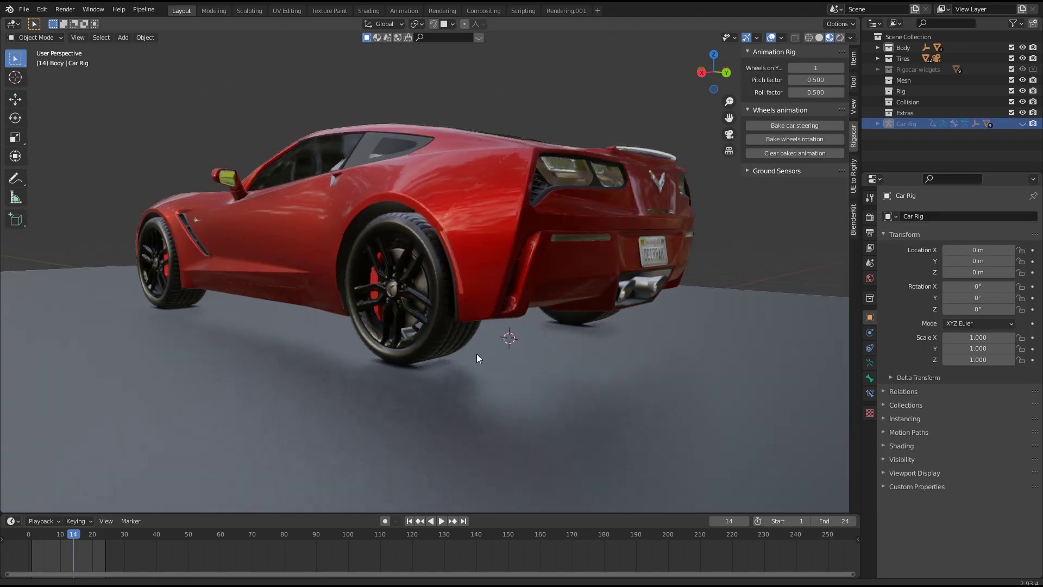
left_click(439, 348)
mouse_move(439, 347)
middle_mouse_down()
mouse_move(467, 344)
mouse_move(457, 345)
middle_mouse_up()
- Enter Edit Mode on Circle.006 from a low rear view and show its vertex groups, including Smoke
scroll(456, 344, "up", 2)
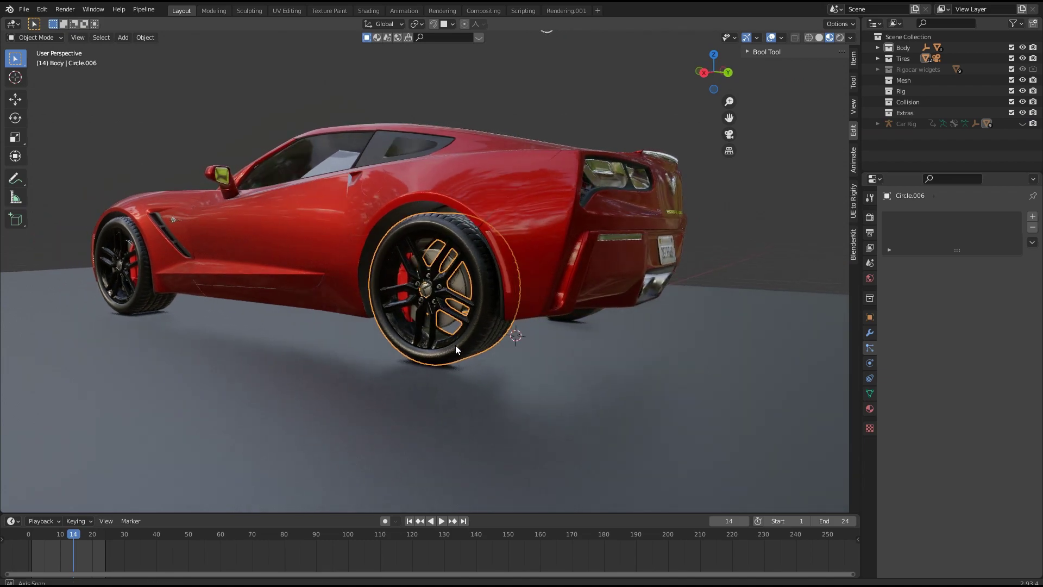
key("Tab")
scroll(485, 357, "up", 1)
middle_click_drag(486, 357, 433, 342)
middle_click_drag(379, 316, 491, 328)
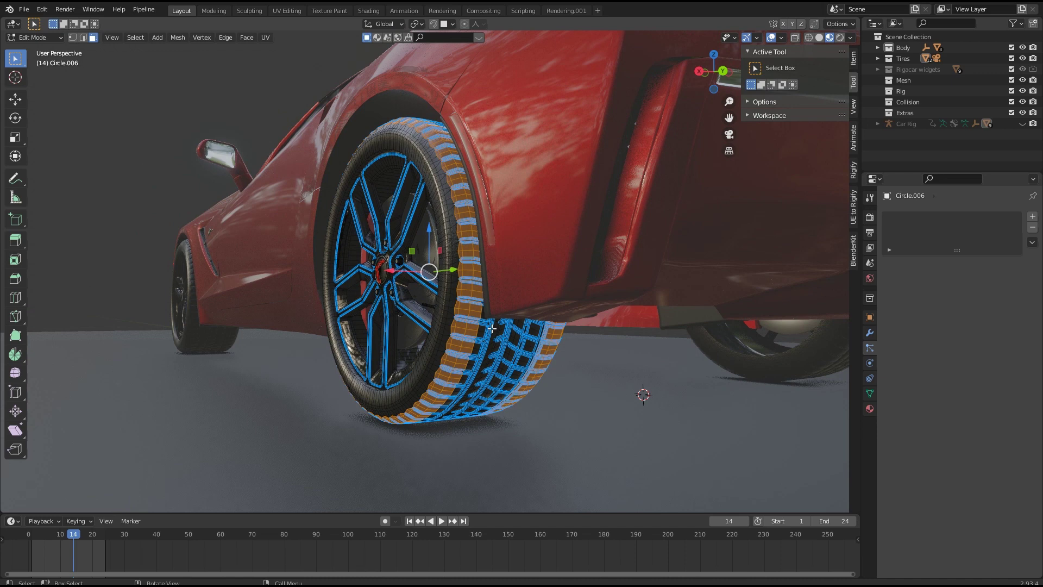
left_click(869, 393)
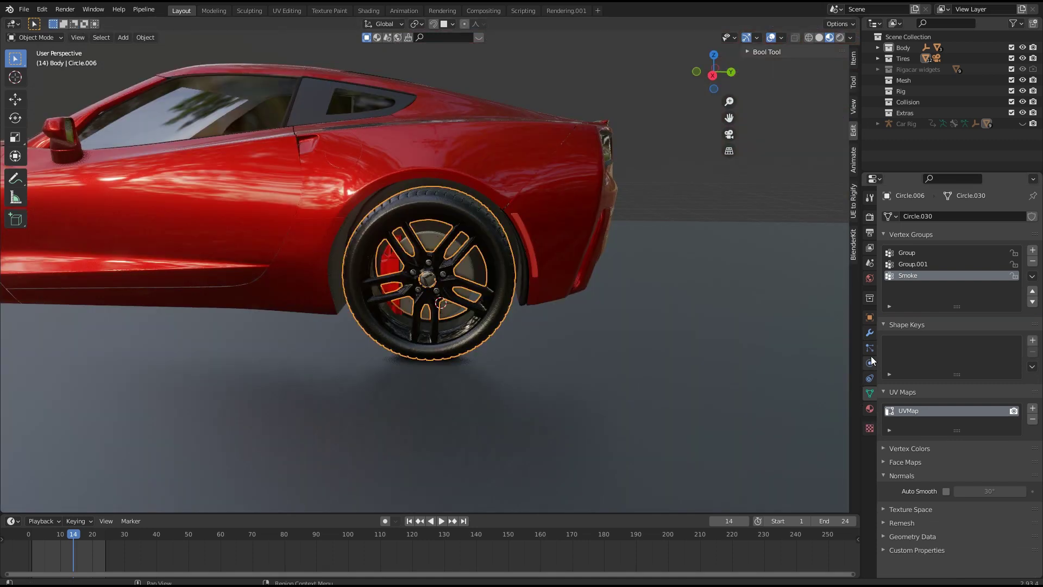
- Add a particle system to the rear tire circle with Random emission distribution
left_click(870, 348)
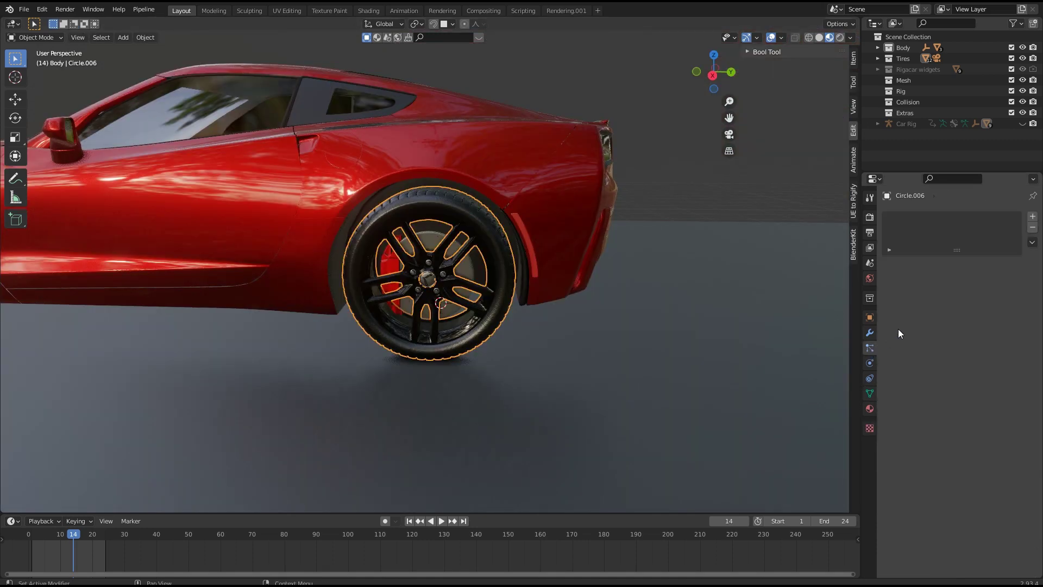
middle_click_drag(559, 298, 412, 296)
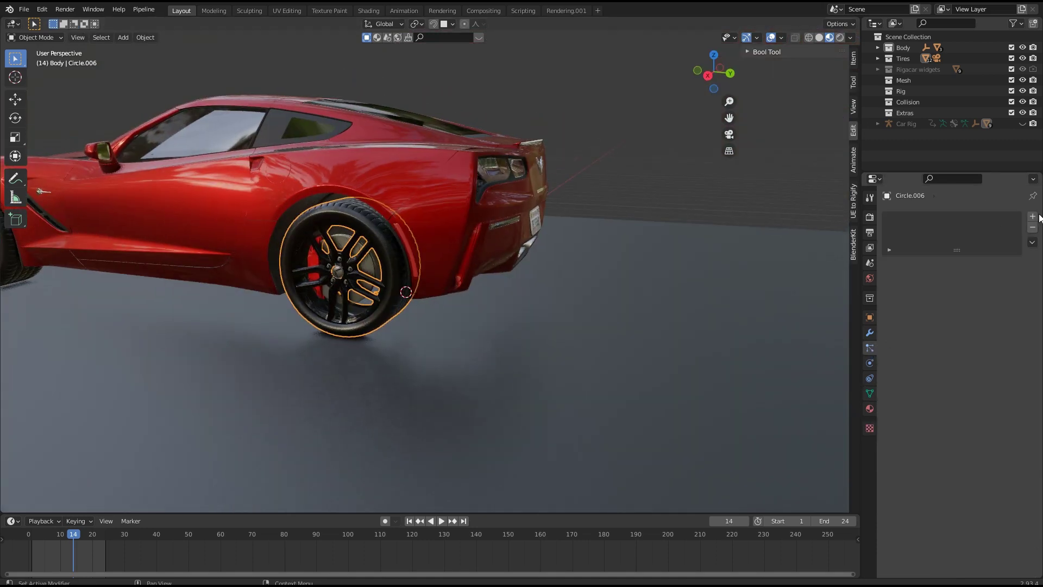
left_click(1033, 217)
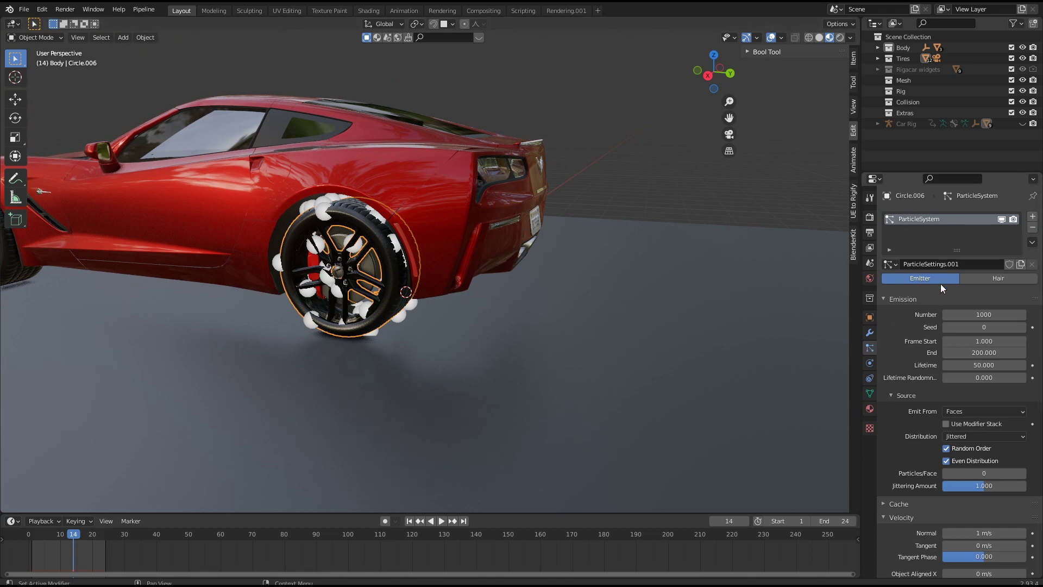
left_click(923, 299, "ctrl")
left_click(903, 386)
scroll(927, 374, "down", 2)
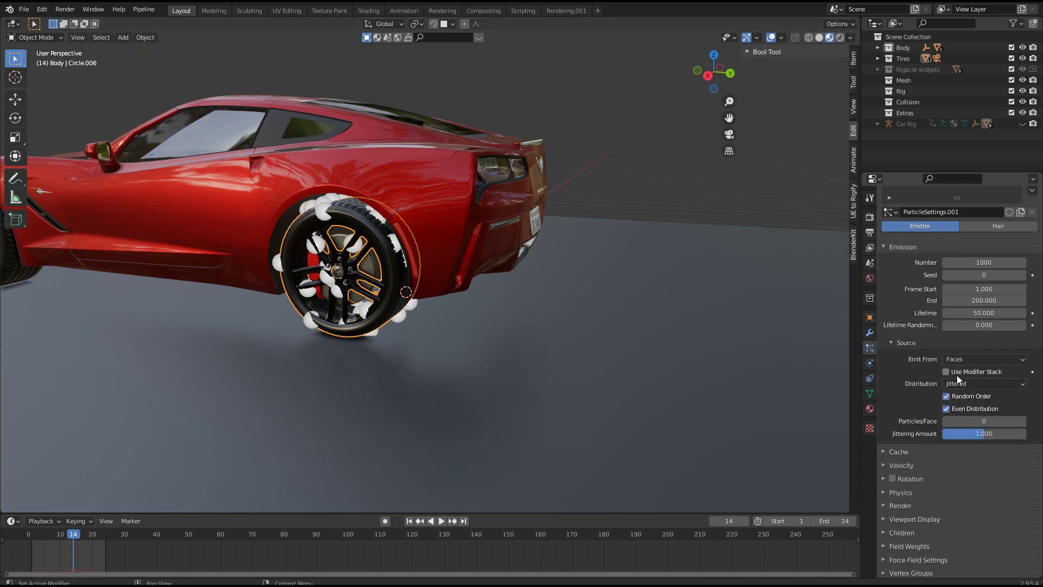
left_click(962, 383)
left_click(957, 410)
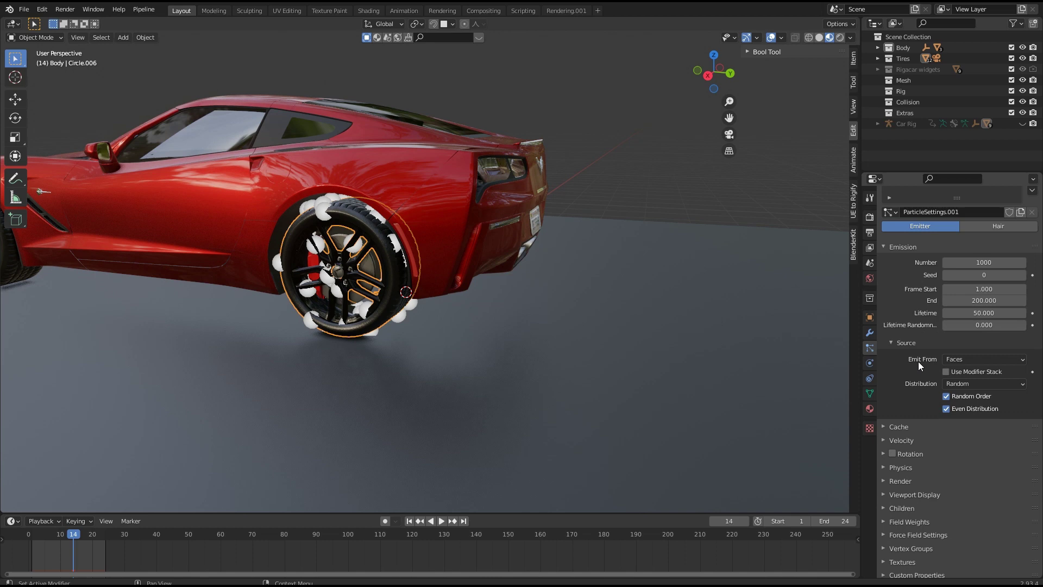
- Enable particle rotation and set the particles to render as Object
left_click(884, 450)
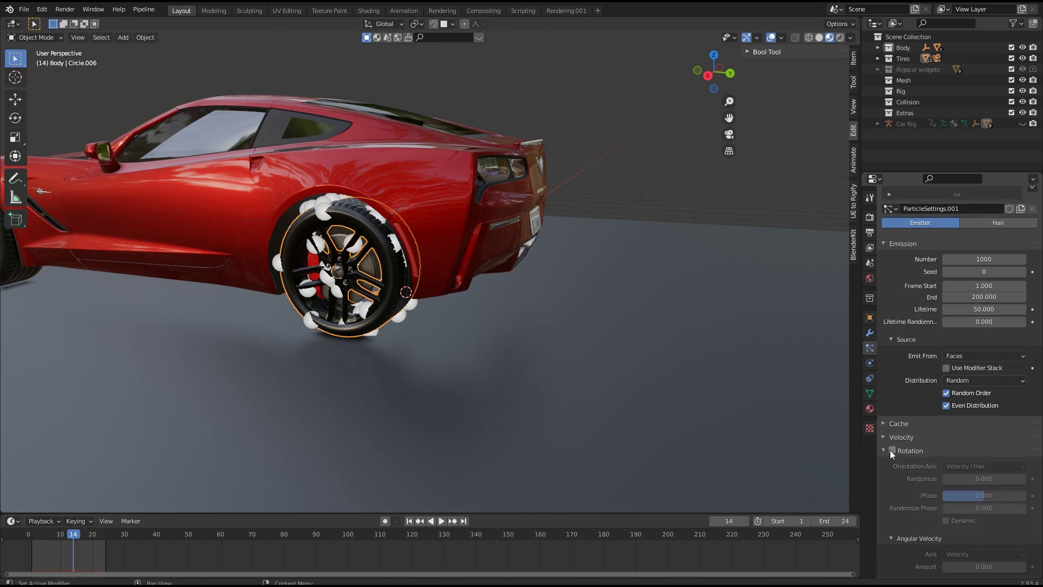
left_click(891, 449)
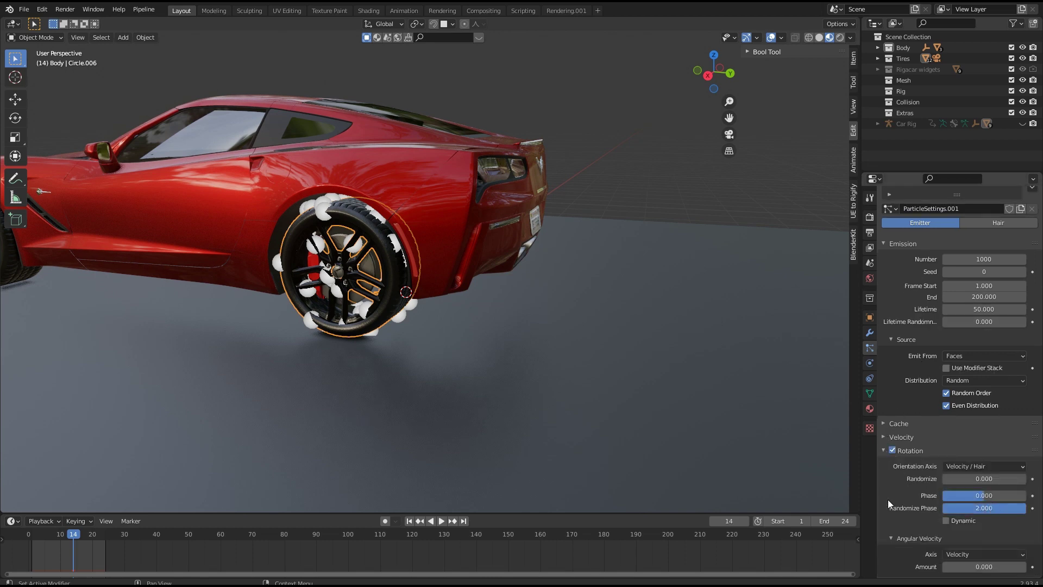
left_click(884, 451)
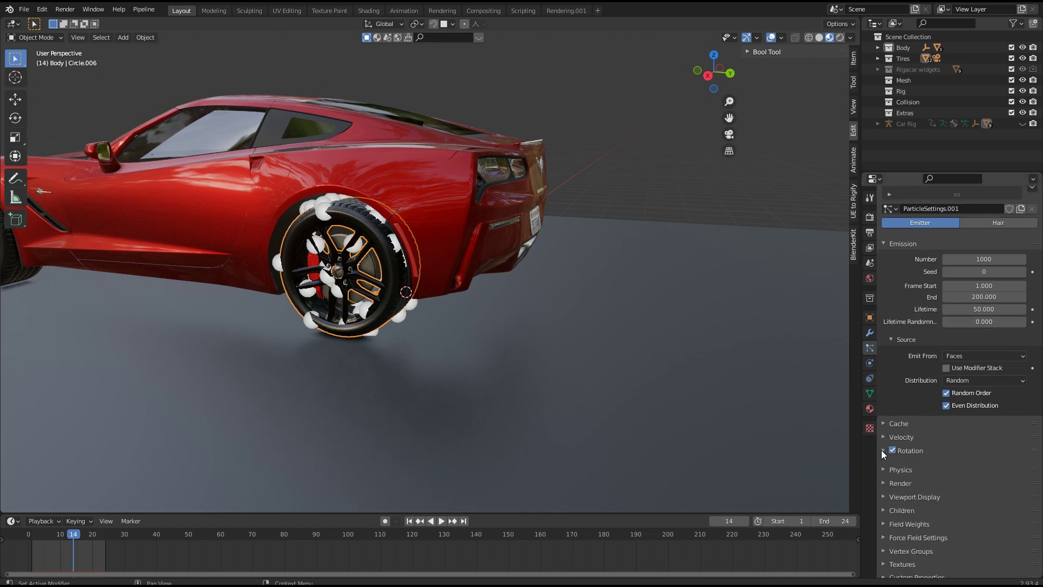
left_click(889, 477)
scroll(913, 474, "down", 2)
left_click(970, 450)
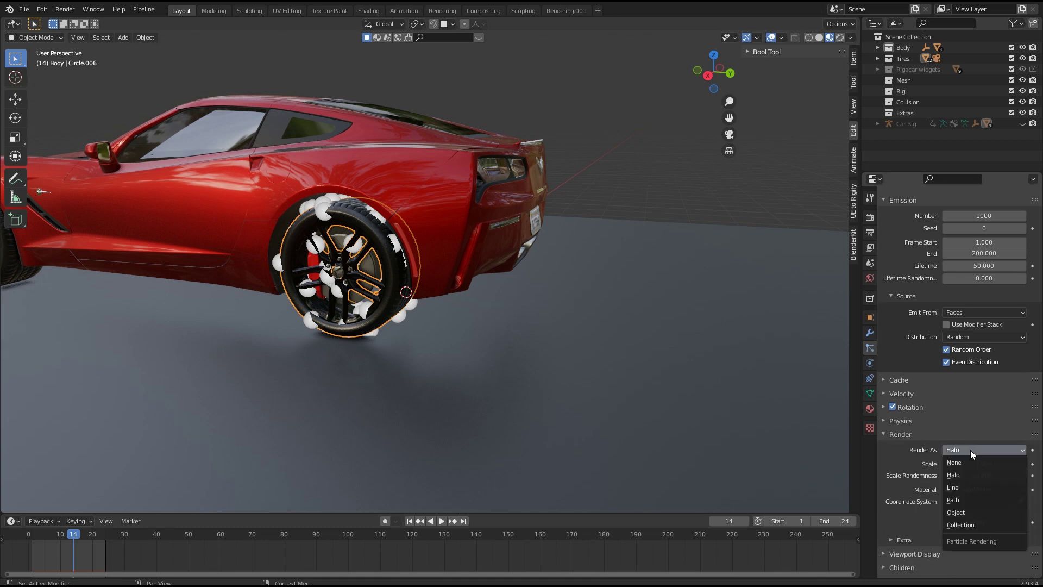
left_click(961, 512)
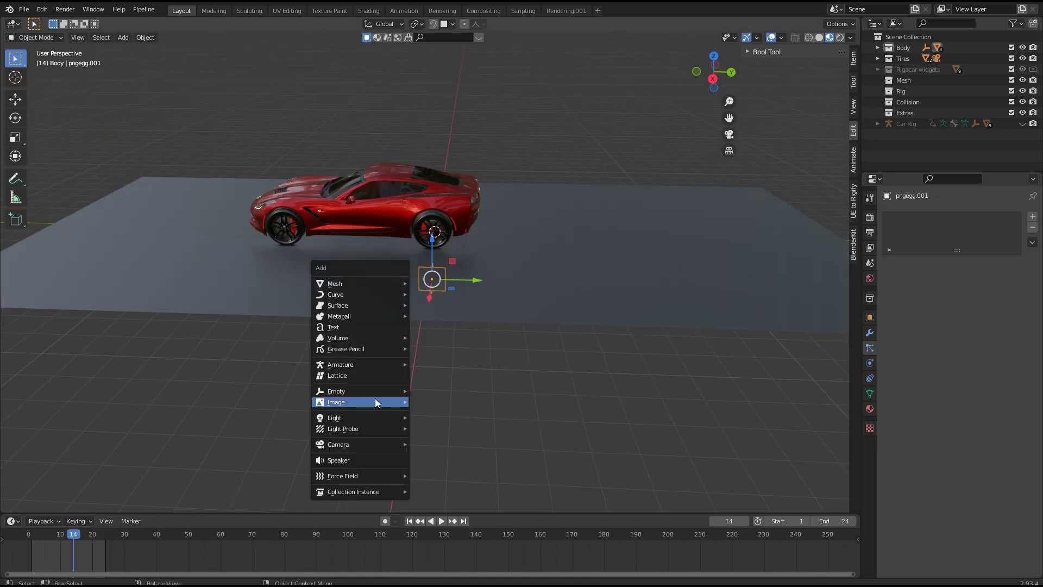
- Import pngegg.png from Downloads as an image plane
mouse_move(375, 402)
left_click(460, 419)
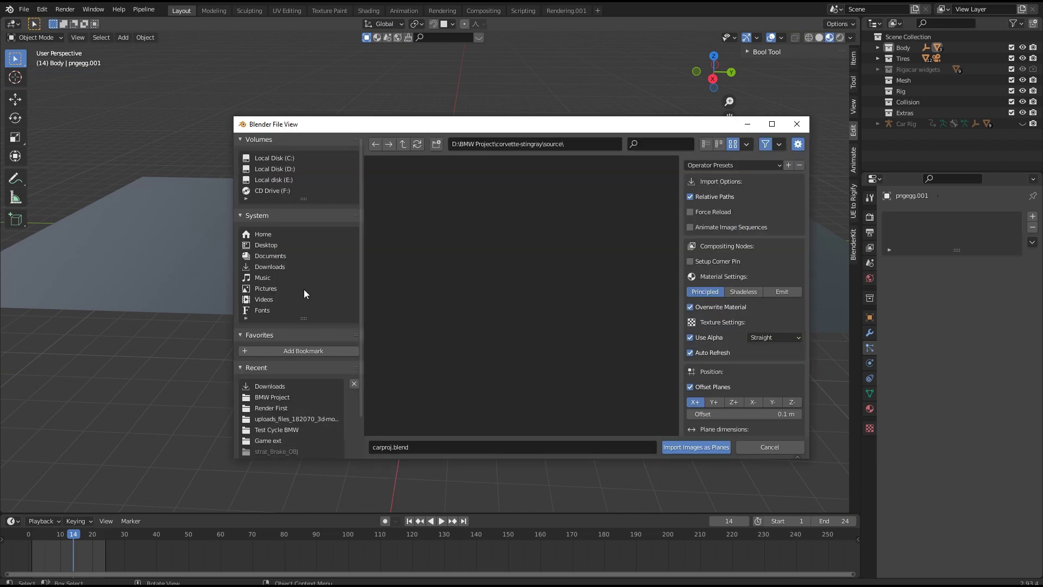
left_click(278, 266)
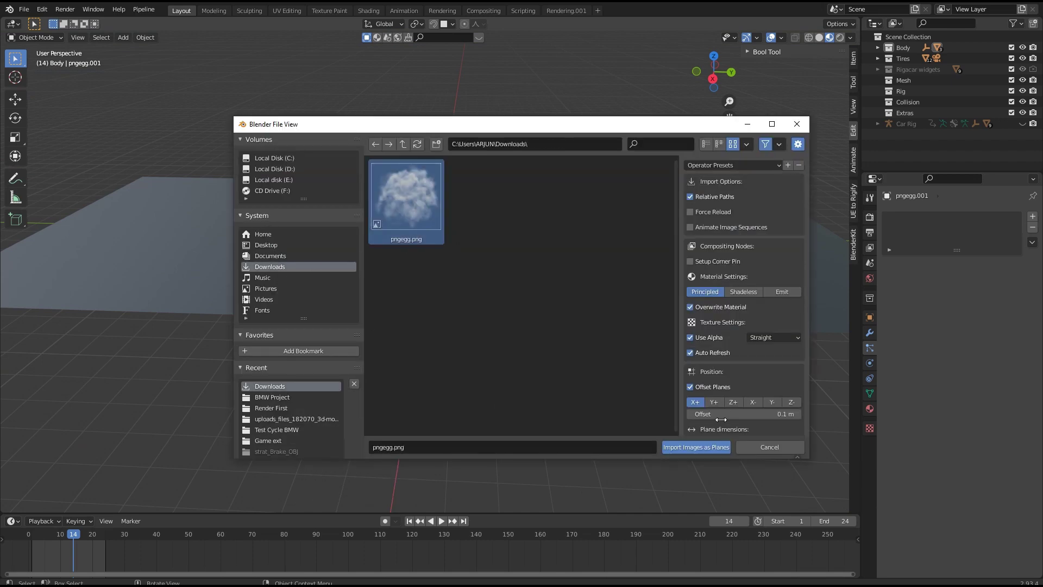
left_click(708, 447)
scroll(599, 337, "up", 6)
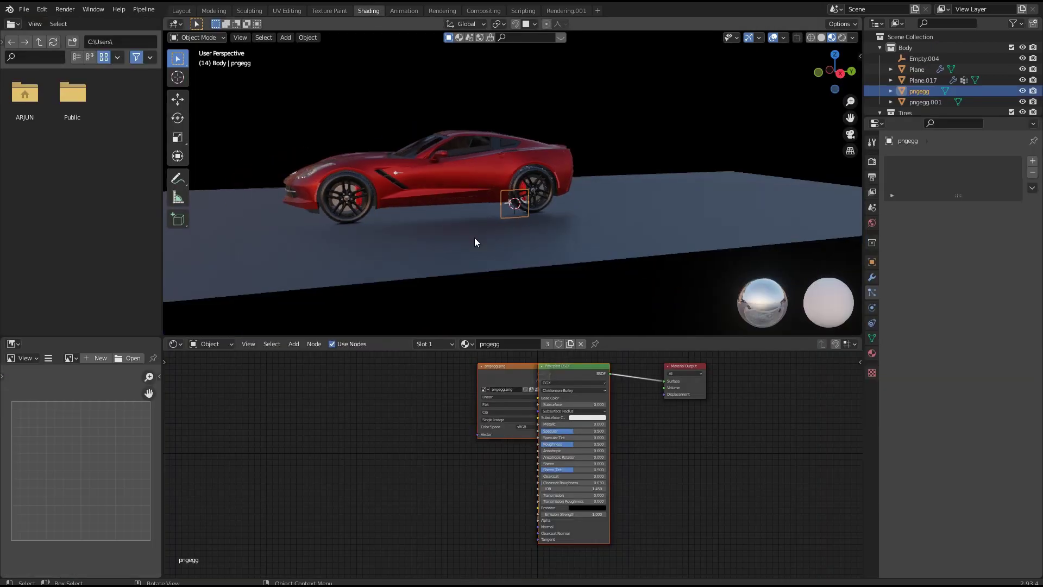
- In local view, connect the image texture's Alpha to the shader's Alpha input
key("KP_Divide")
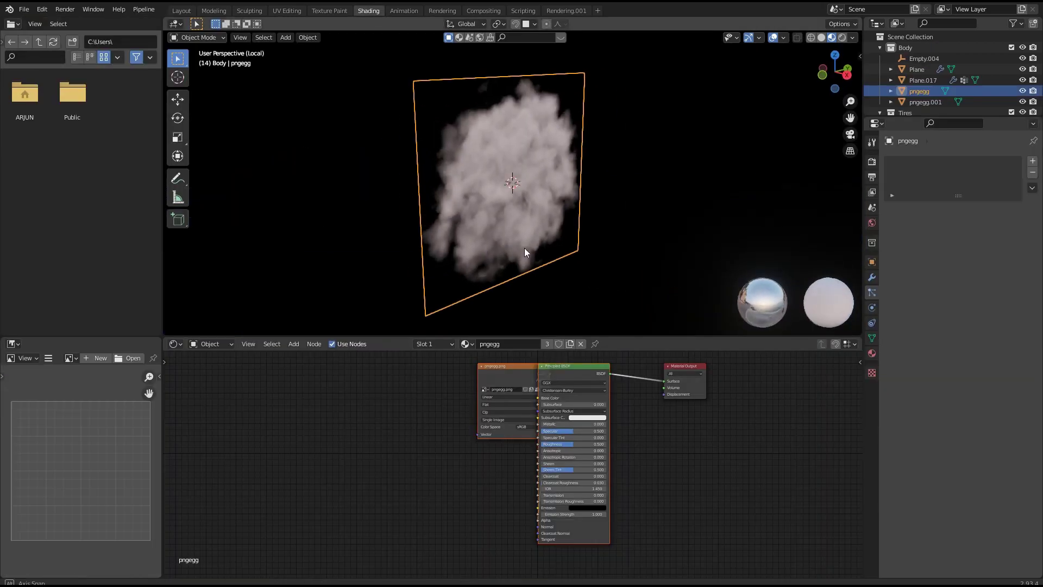
middle_click_drag(525, 252, 516, 331)
left_click_drag(520, 369, 389, 379)
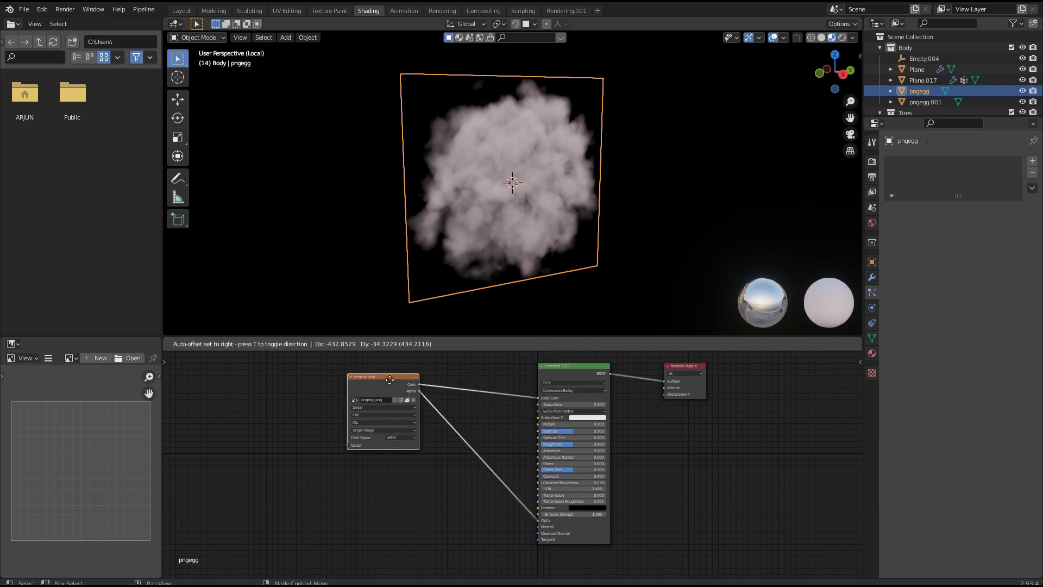
left_click_drag(530, 517, 537, 519)
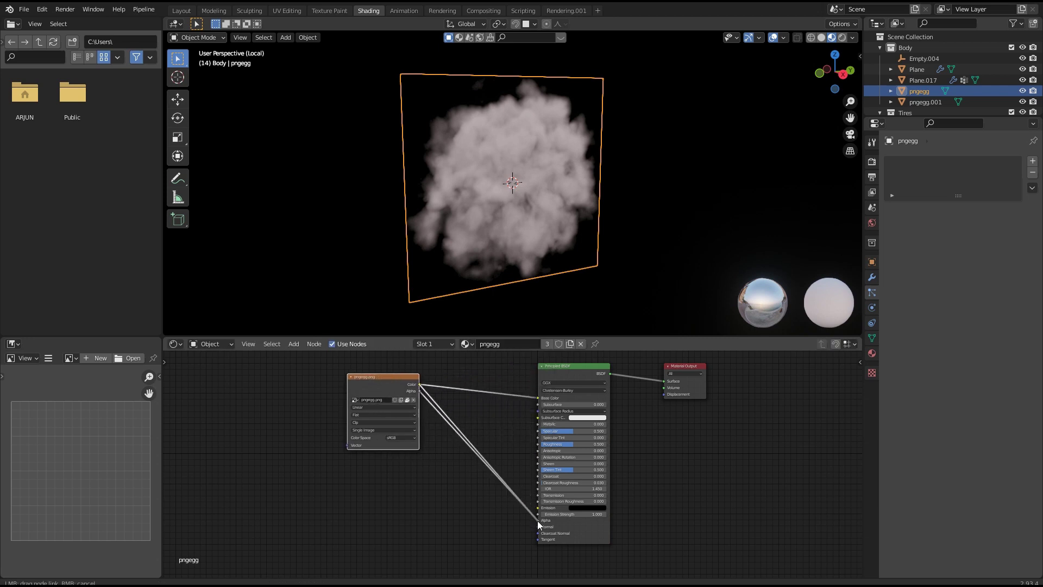
scroll(489, 408, "up", 2)
- Insert a ColorRamp node into the alpha link and exit local view
key("shift+a")
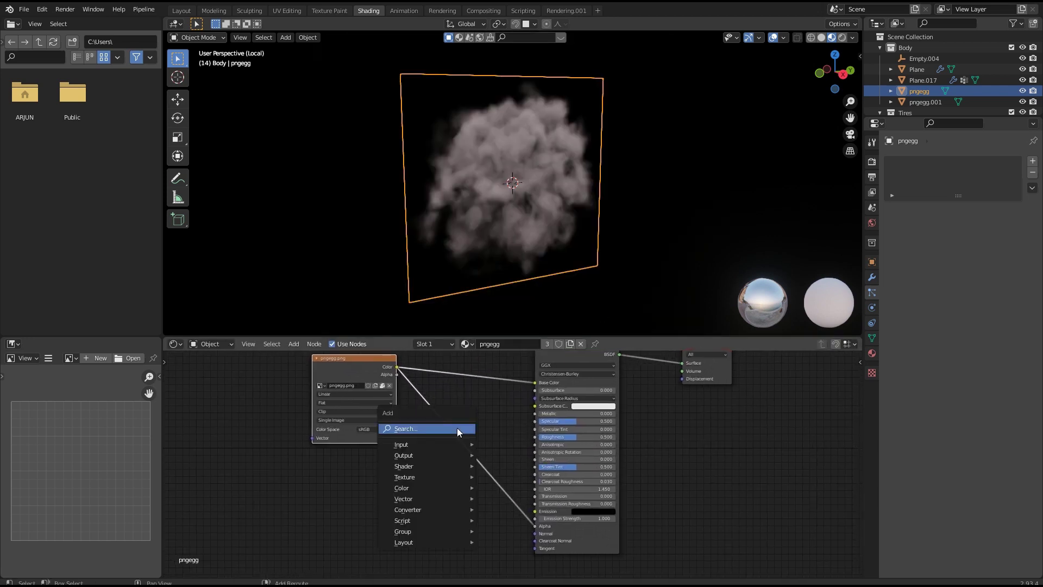
left_click(458, 428)
type("colo")
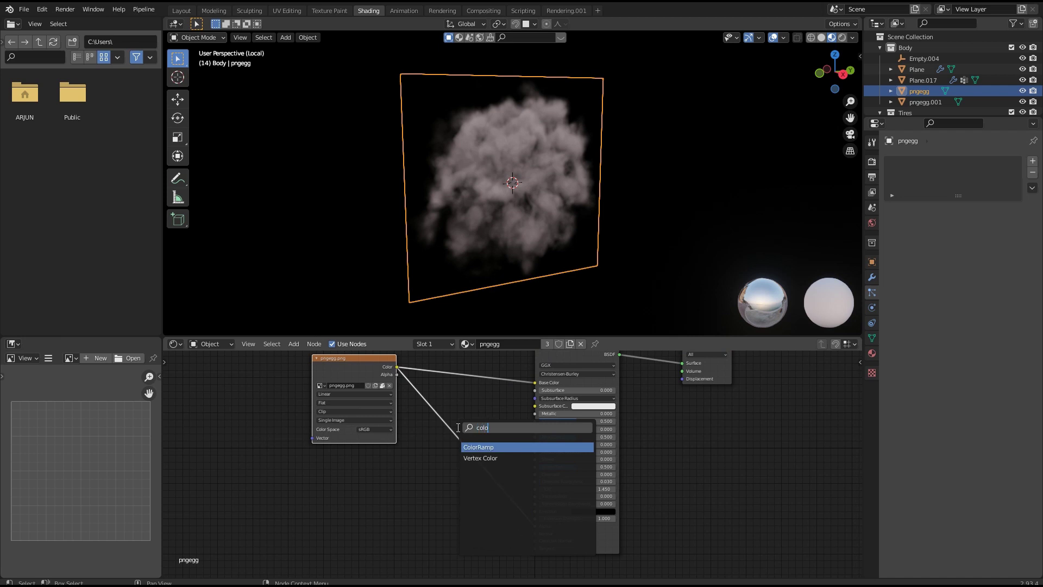
key("Return")
left_click(433, 432)
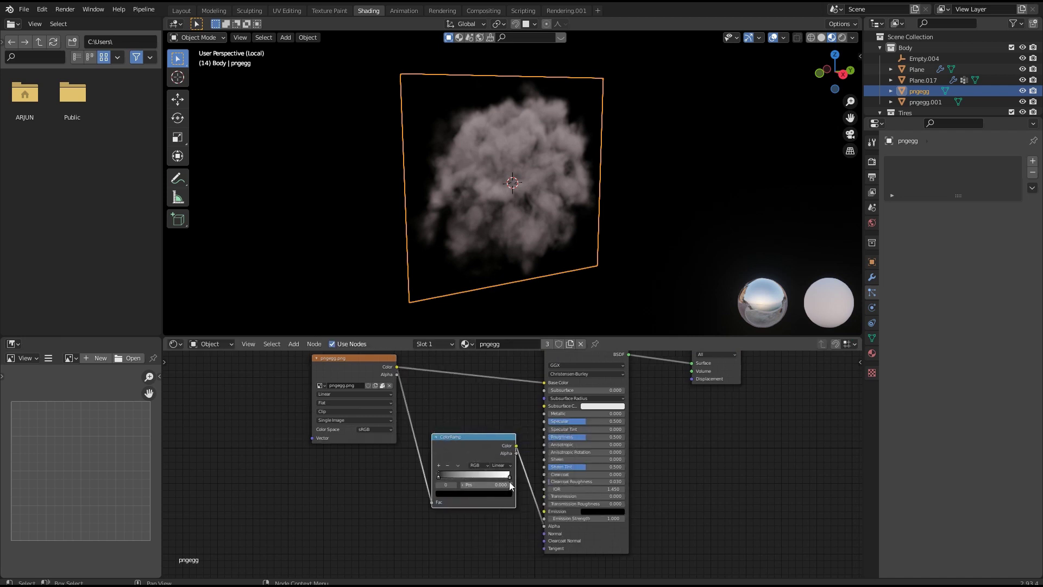
scroll(498, 262, "down", 3)
key("KP_Divide")
- Move the smoke plane along the Y axis
key("g")
key("y")
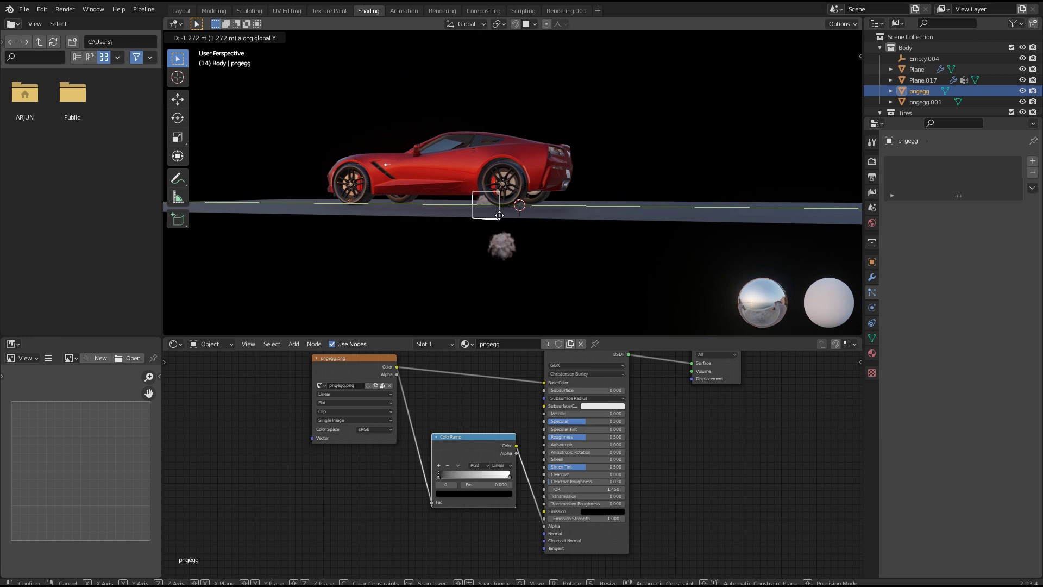
left_click(372, 259)
middle_click_drag(564, 261, 480, 265)
- Duplicate the smoke plane, turn the copy 90°, and slide the ColorRamp white stop to 0.986
key("shift+d")
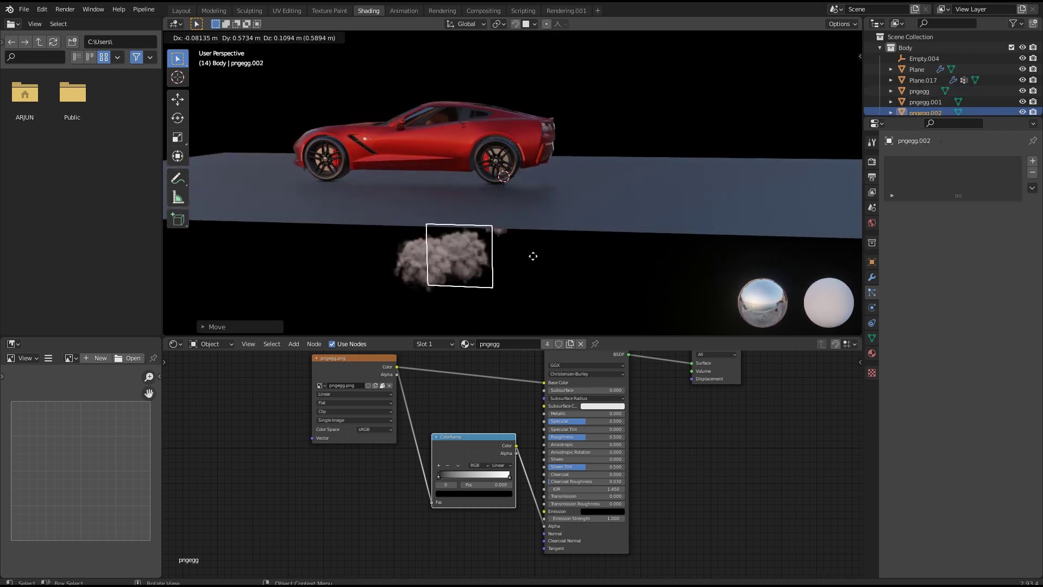
left_click(539, 254)
middle_click_drag(542, 252, 503, 260)
key("r")
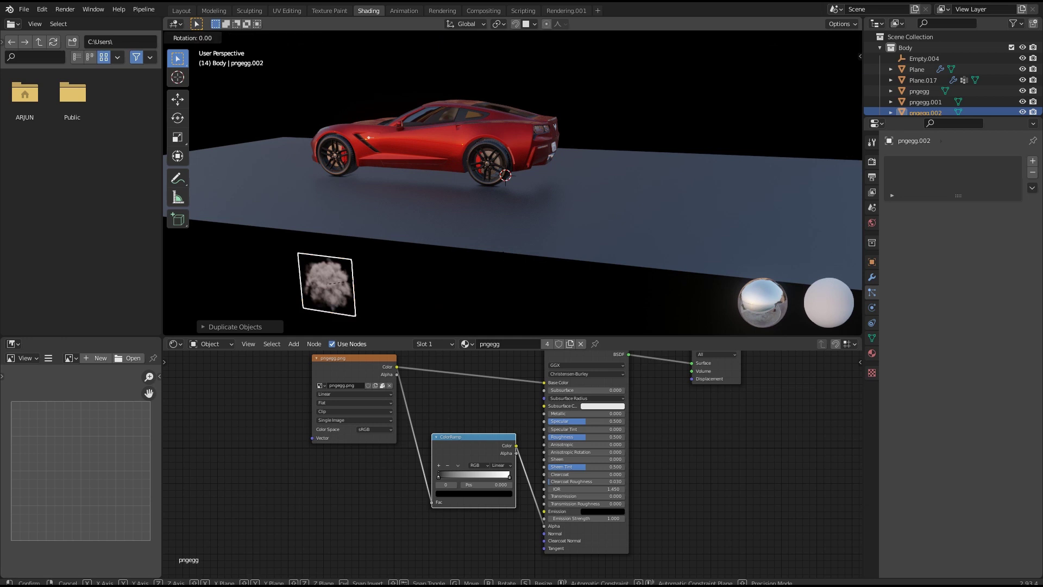
key("Return")
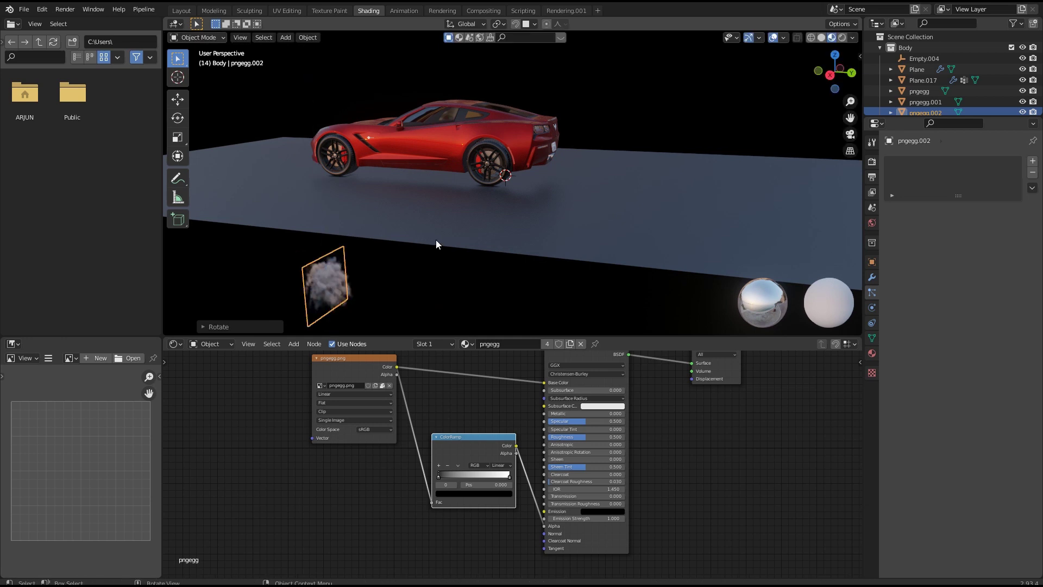
middle_click_drag(435, 240, 557, 234)
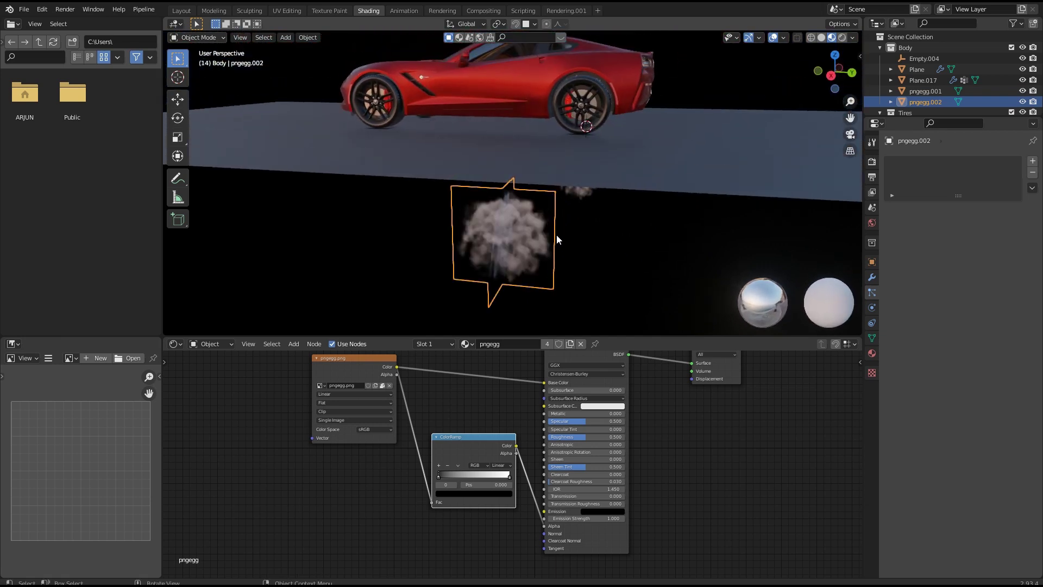
mouse_move(509, 478)
left_mouse_down()
mouse_move(483, 478)
mouse_move(514, 478)
left_mouse_up()
middle_click_drag(576, 136, 562, 117)
- Frame the rear wheel and set its particle render scale to 0.650, previewing with overlays hidden
left_click(562, 115)
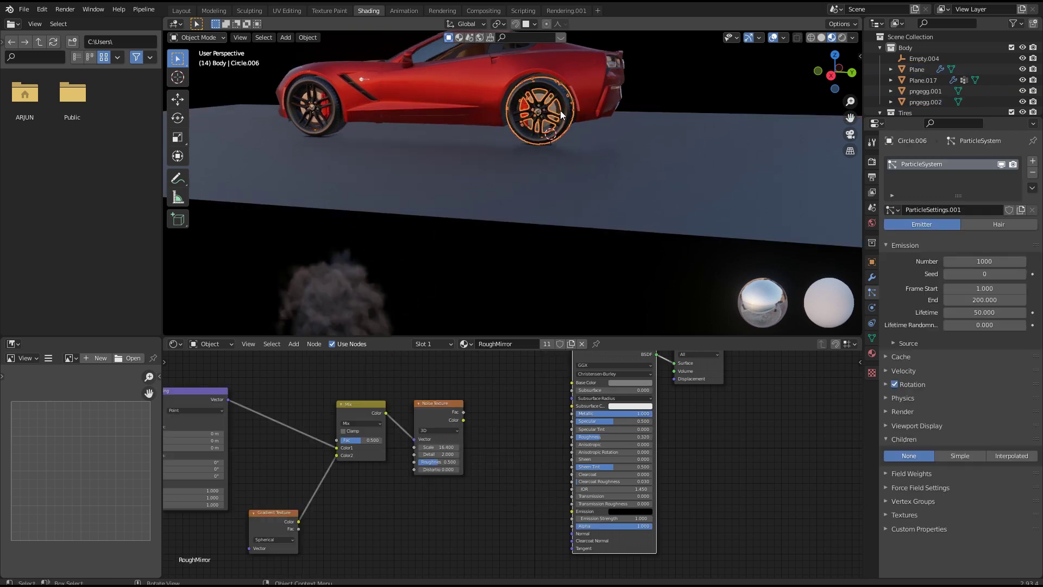
key("KP_Decimal")
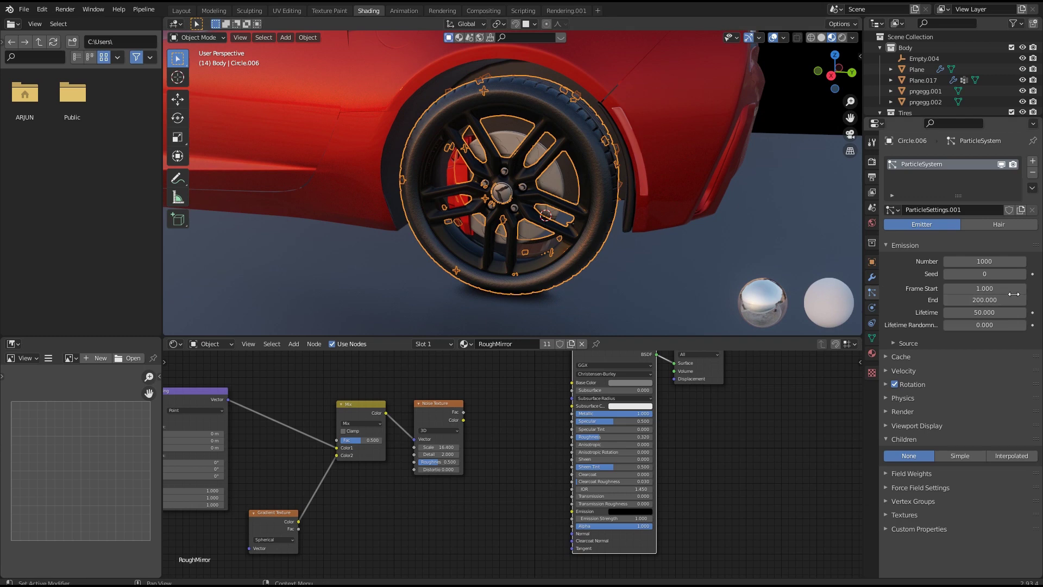
left_click(899, 411)
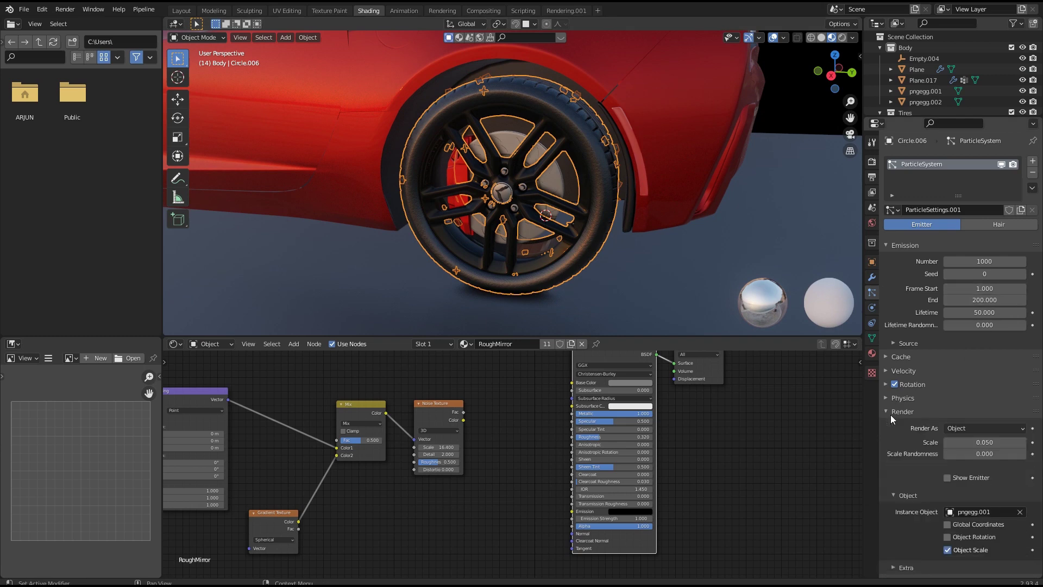
left_click_drag(984, 442, 1030, 442)
key("shift+alt+z")
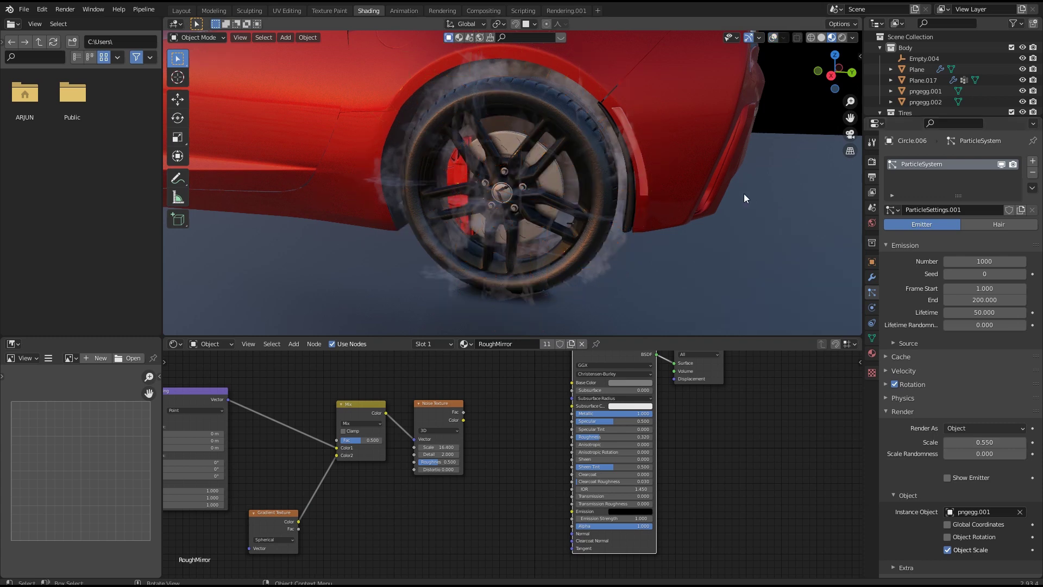
middle_click_drag(745, 194, 713, 205)
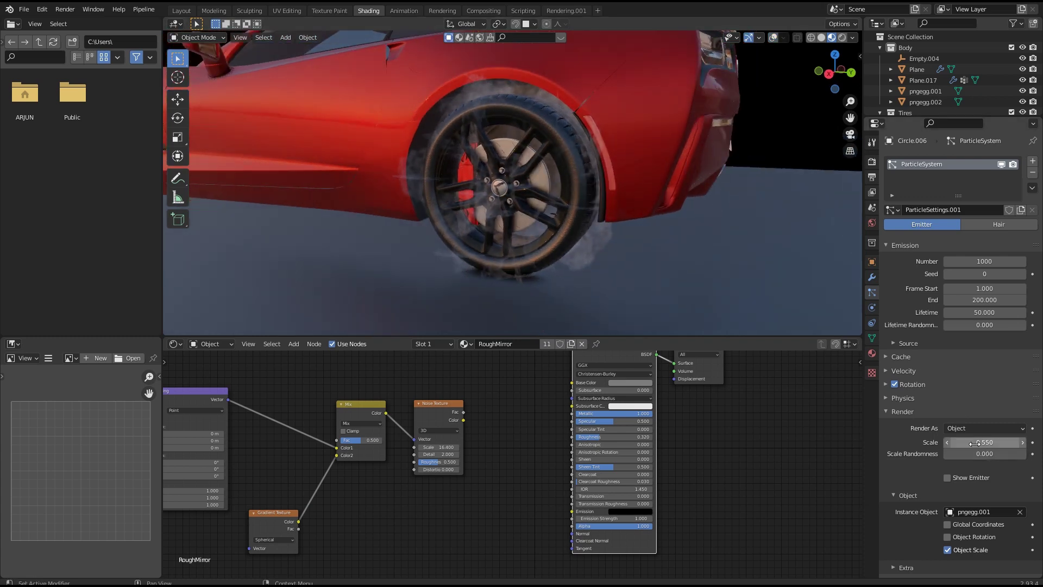
left_click_drag(984, 442, 986, 442)
key("space")
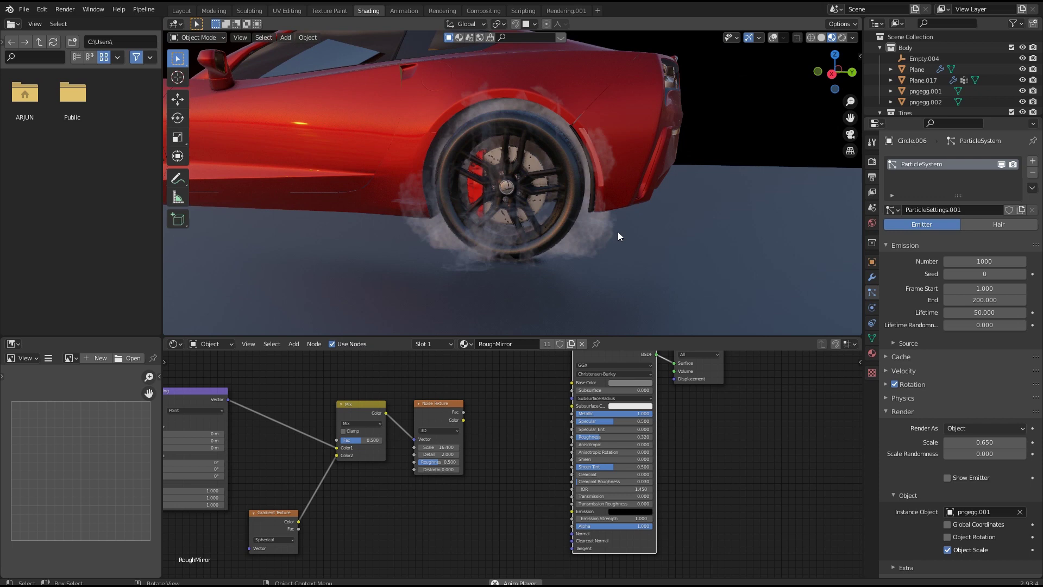
left_click(750, 283)
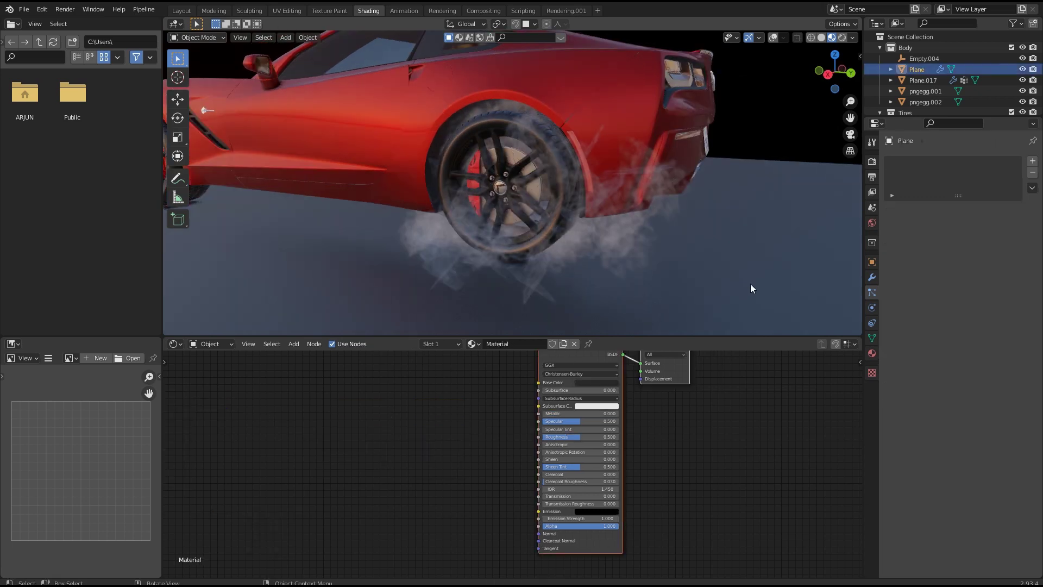
- Give the ground plane Collision physics and add a Wind force field beside the car
left_click(873, 308)
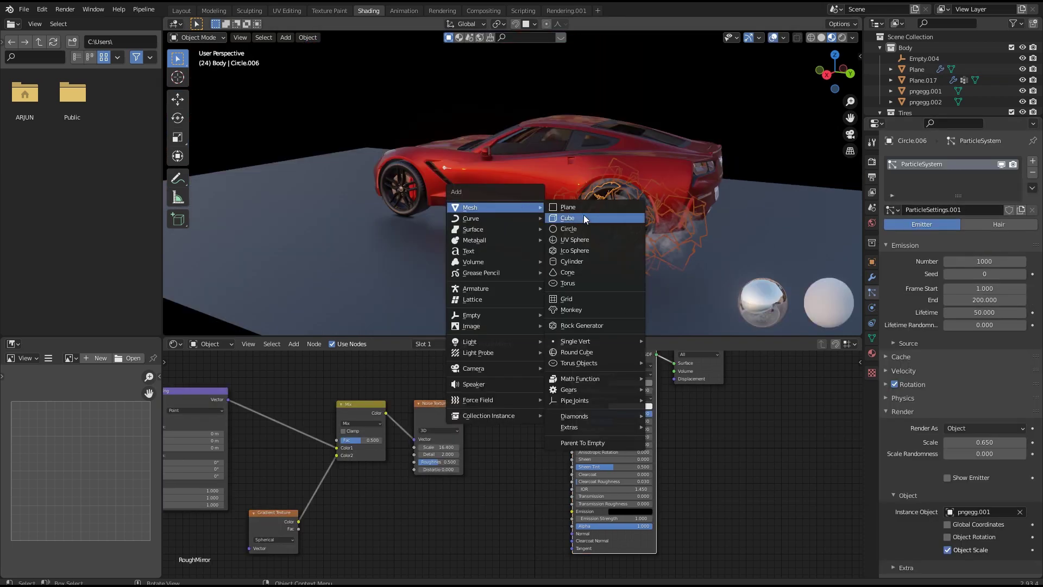
mouse_move(485, 402)
left_click(589, 412)
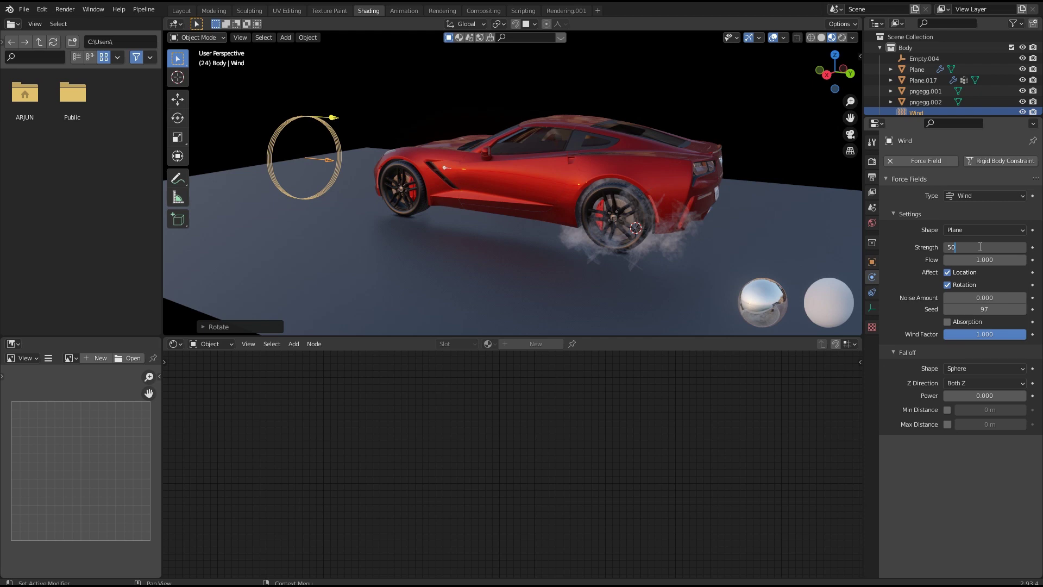
- Select the Circle.006 emitter and set particle scale randomness to 1.000
middle_click_drag(543, 217, 488, 206)
left_click(500, 196)
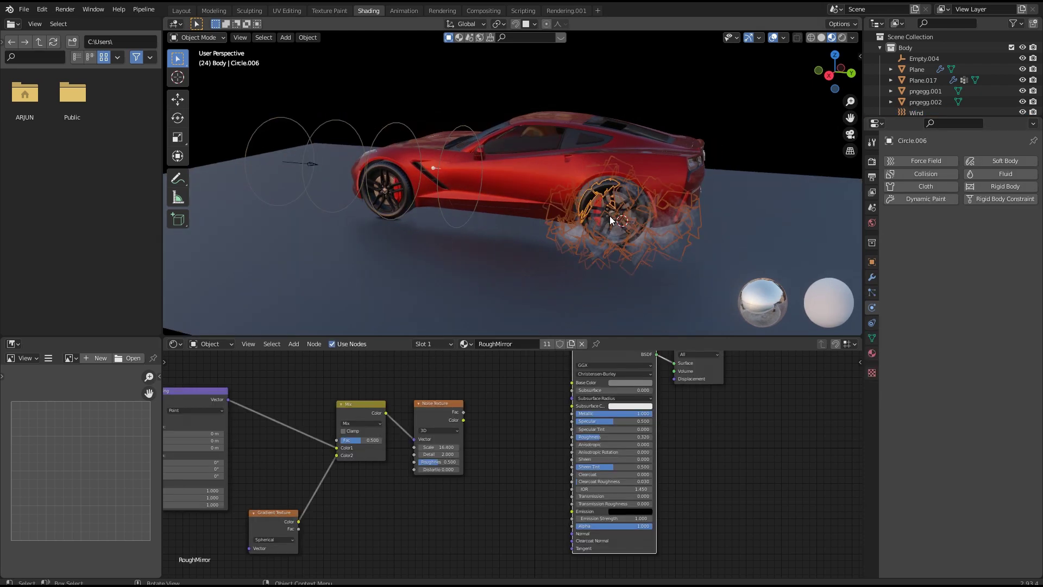
left_click(872, 293)
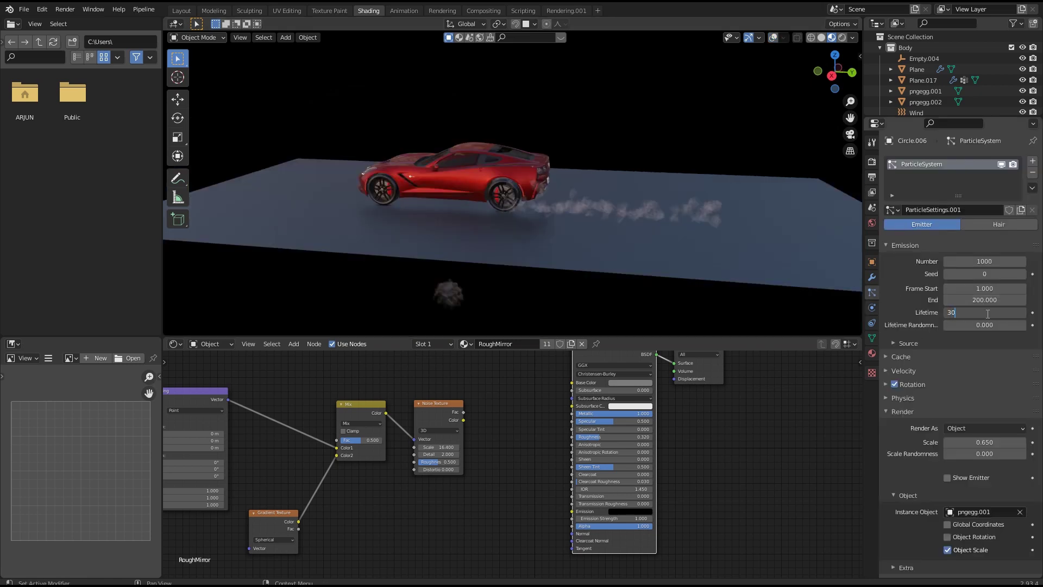
scroll(622, 225, "up", 5)
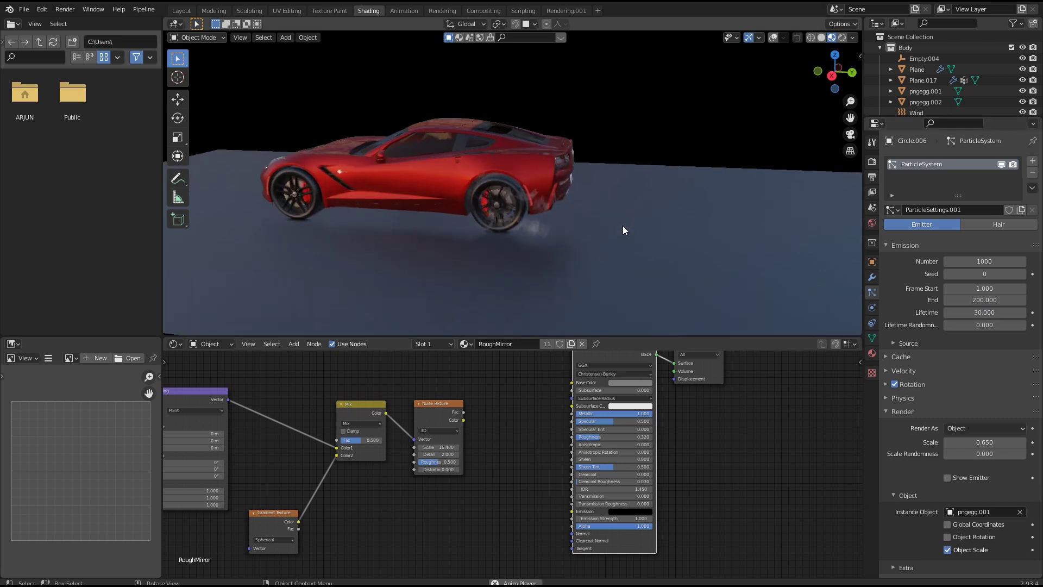
middle_click_drag(622, 226, 703, 234)
scroll(923, 344, "down", 4)
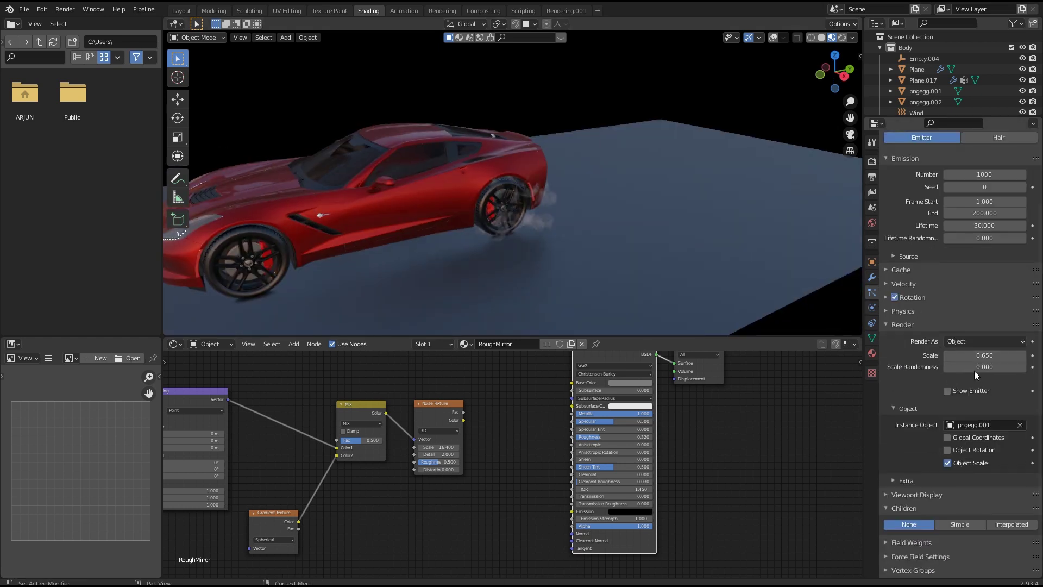
left_click_drag(973, 371, 1027, 370)
- Set the particle count to 5000 and preview the smoke trail with overlays hidden
middle_click_drag(556, 209, 454, 164)
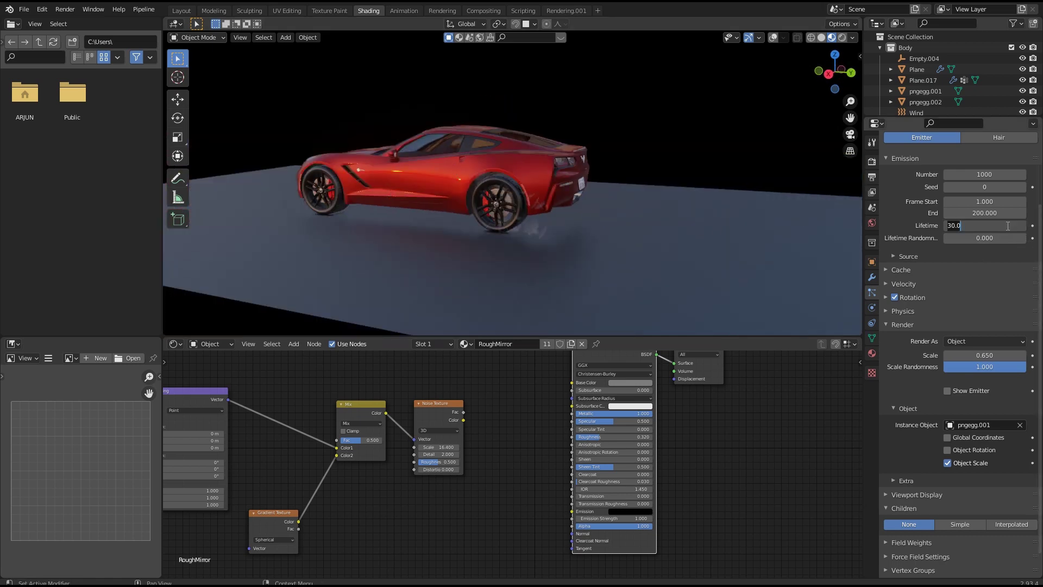
double_click(999, 261)
type("50000")
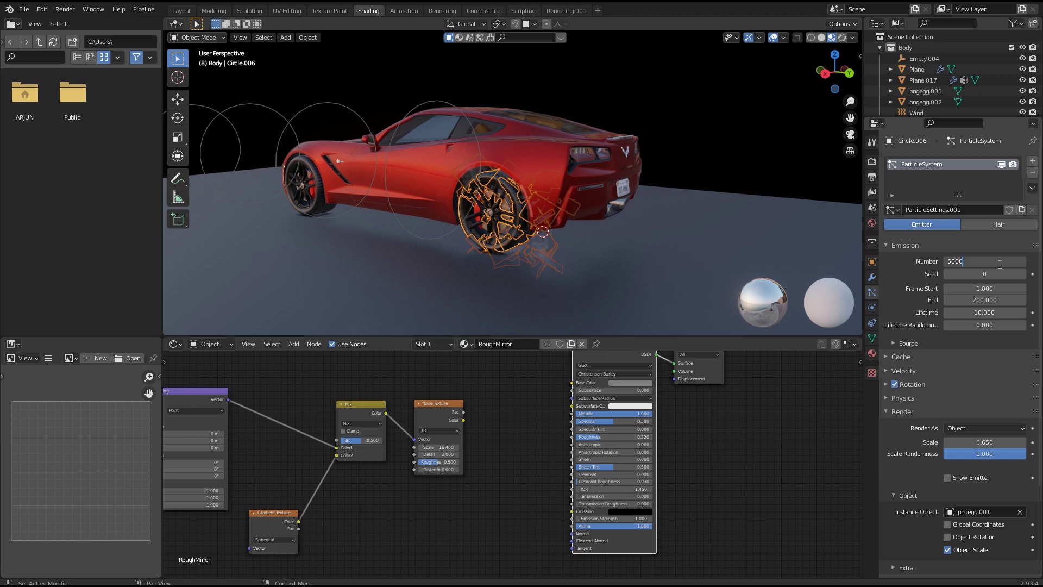
key("Return")
key("shift+alt+z")
key("space")
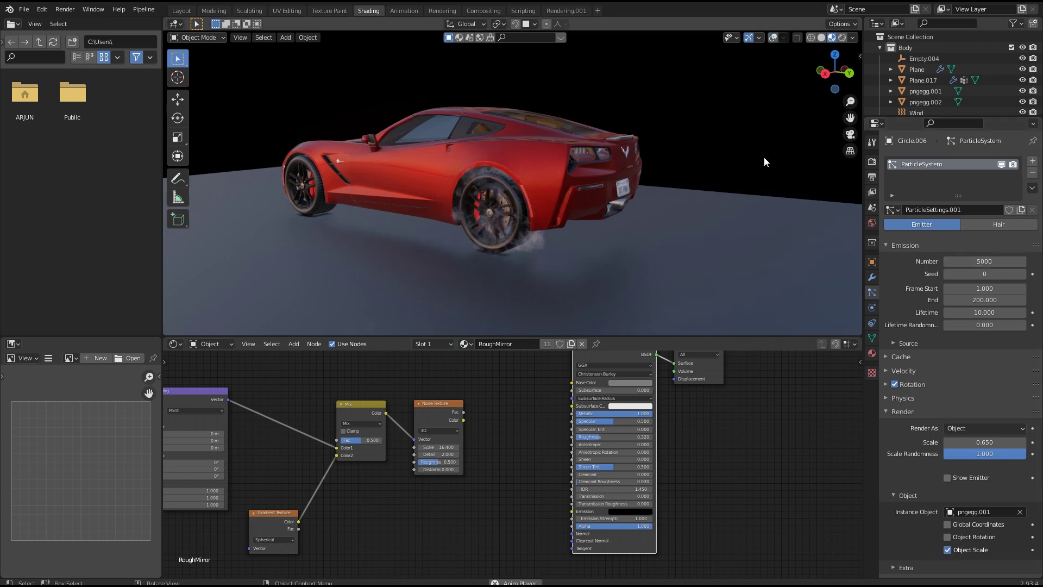
middle_click_drag(764, 155, 658, 231)
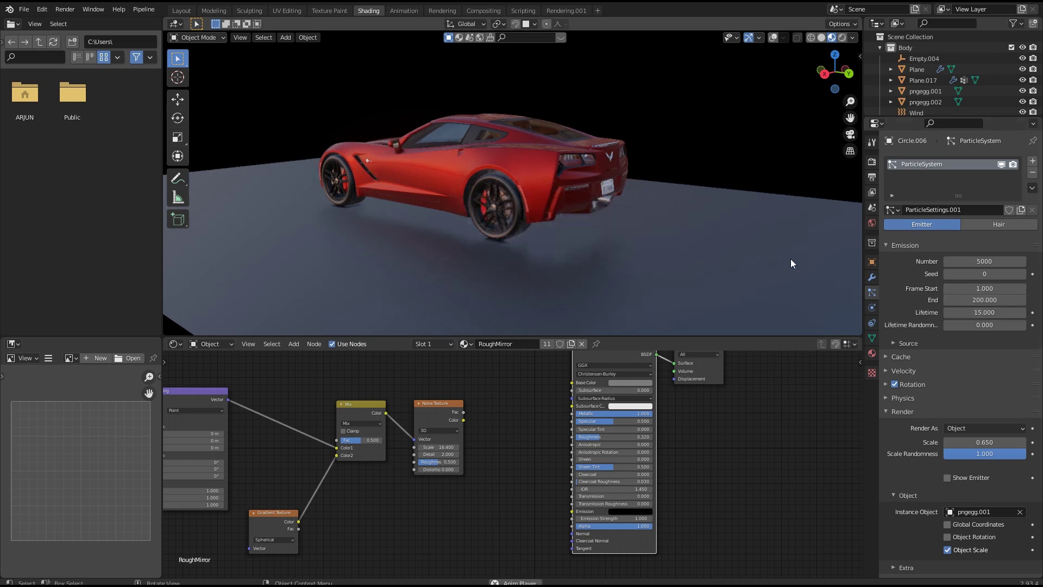
mouse_move(715, 237)
middle_mouse_down()
mouse_move(829, 248)
mouse_move(824, 237)
mouse_move(699, 227)
middle_mouse_up()
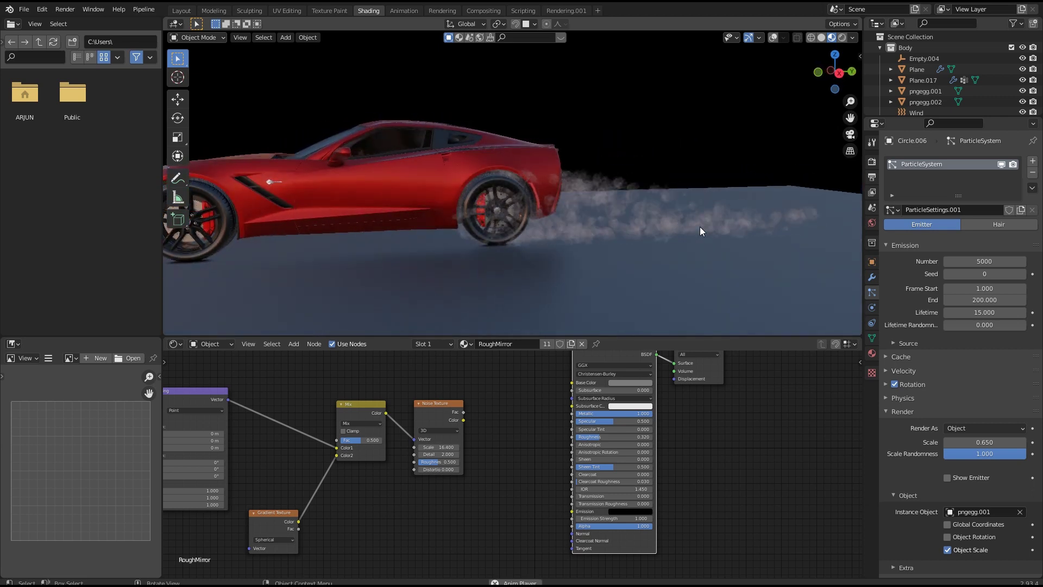
- Set the smoke particles' Physics mass to 0.5 kg and replay the animation to check the drift
key("space")
left_click(900, 401)
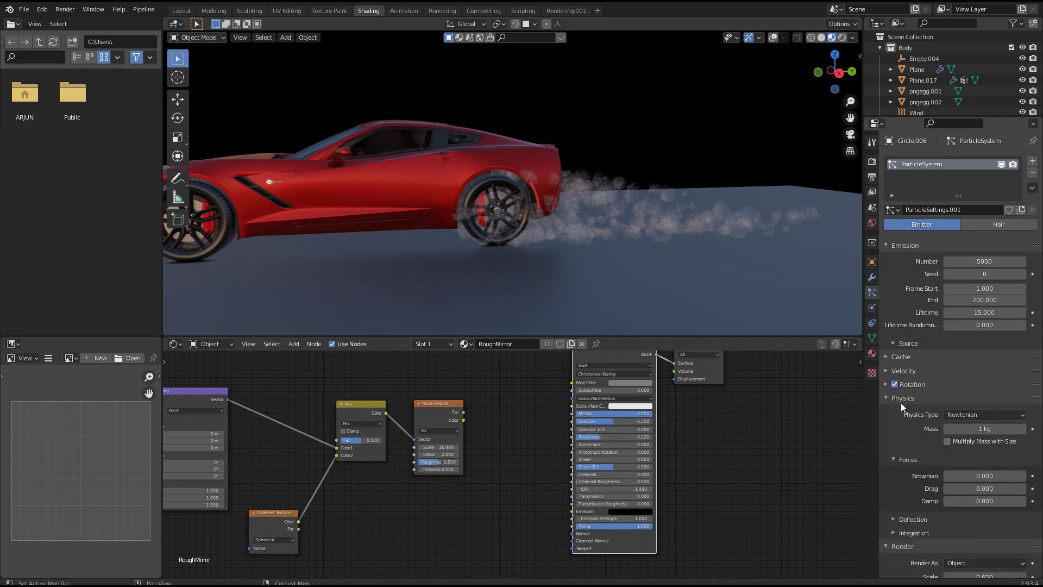
scroll(951, 406, "down", 1)
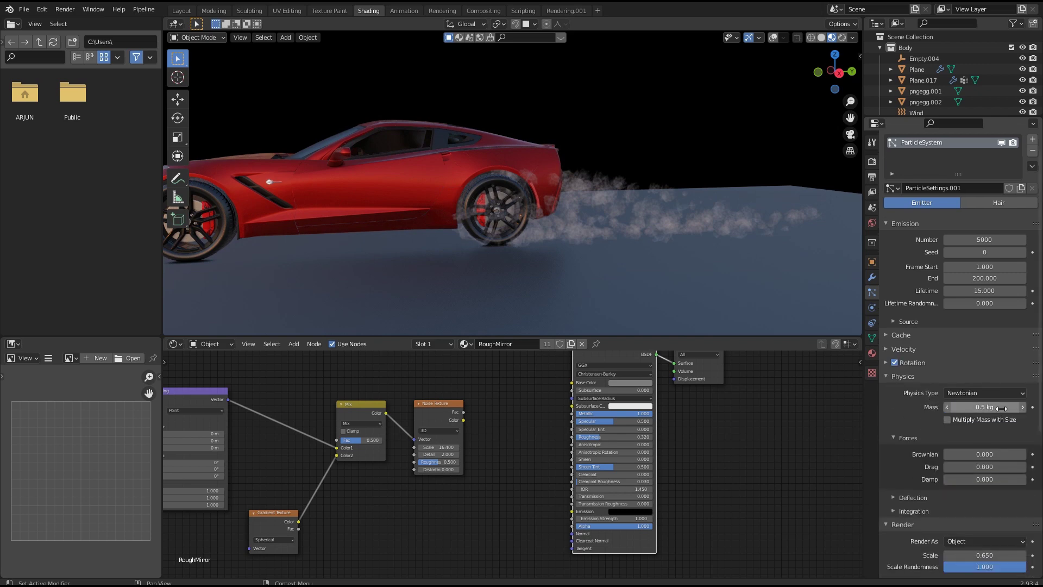
key("space")
middle_click_drag(656, 312, 577, 291)
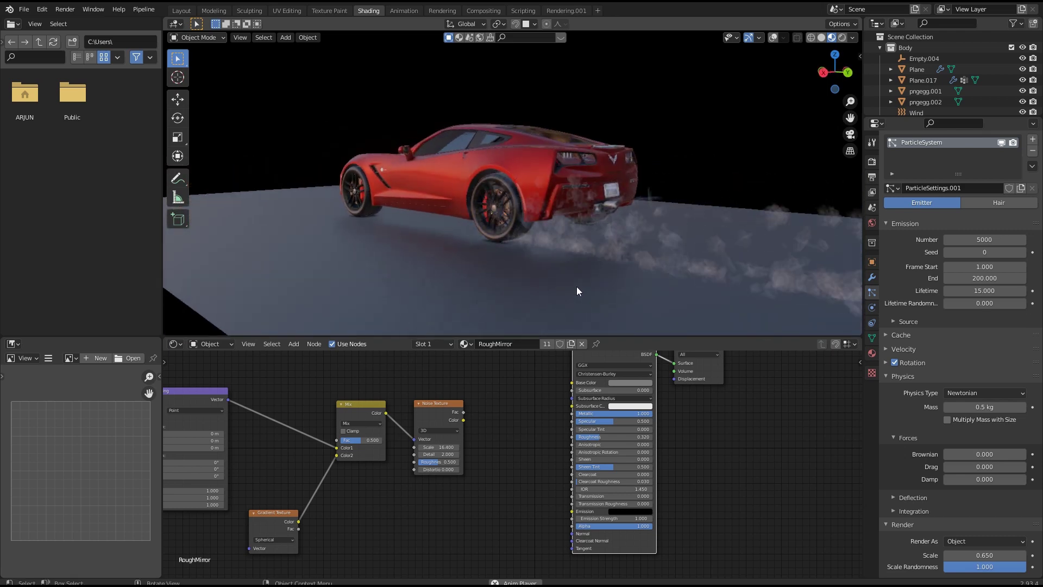
key("space")
scroll(576, 285, "up", 3)
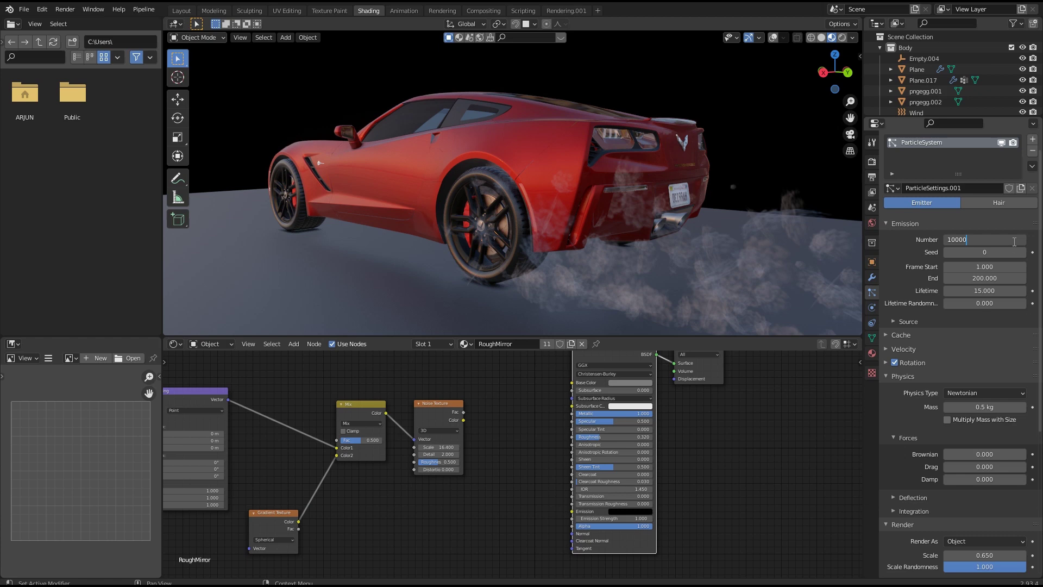
- Set the emitter's Emission Number to 10000 and play it, viewing the smoke from behind the car
left_click(1014, 242)
type("10000")
key("Return")
key("space")
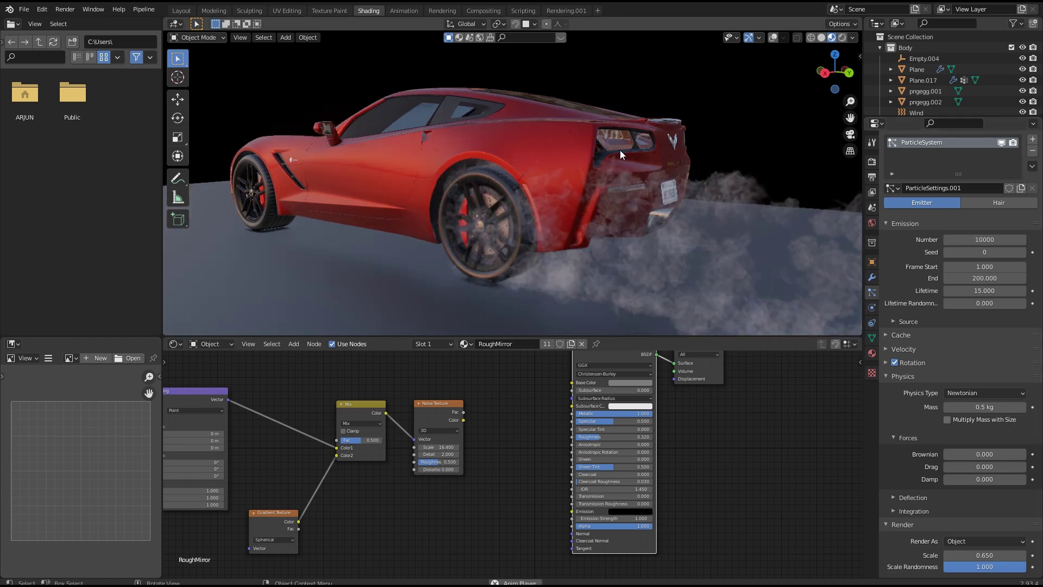
middle_click_drag(620, 150, 585, 149)
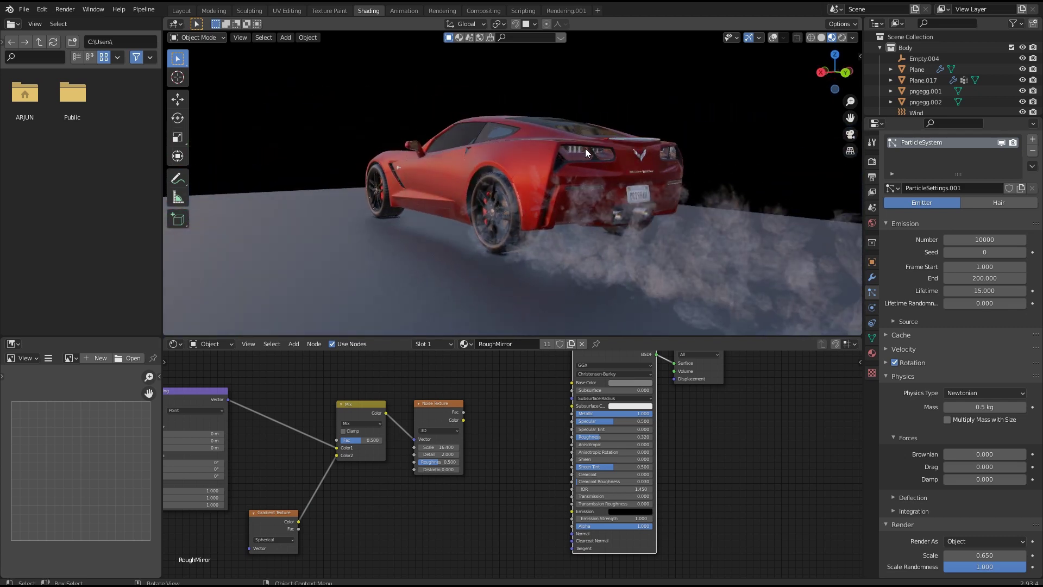
scroll(471, 218, "up", 3)
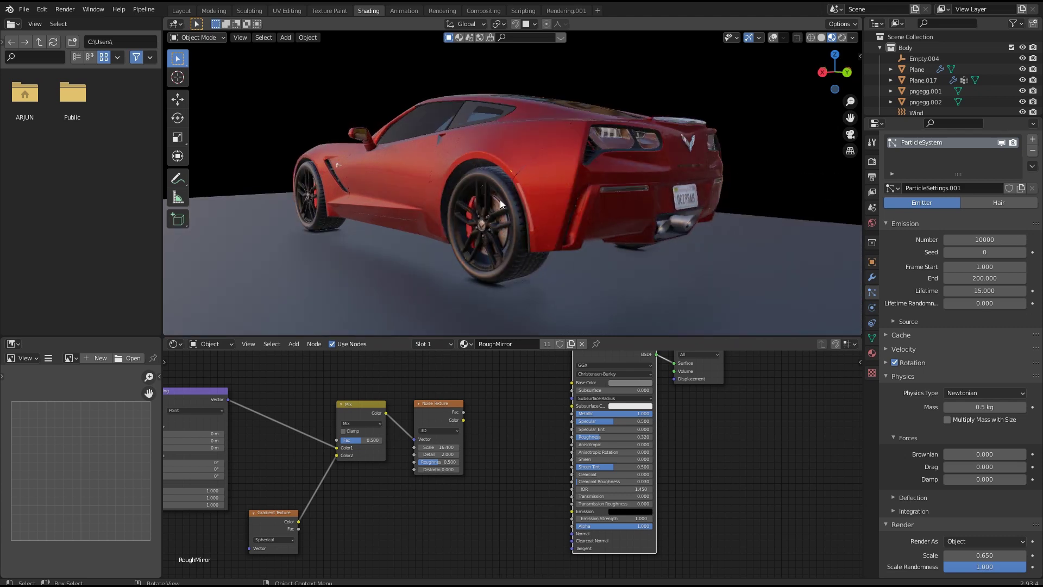